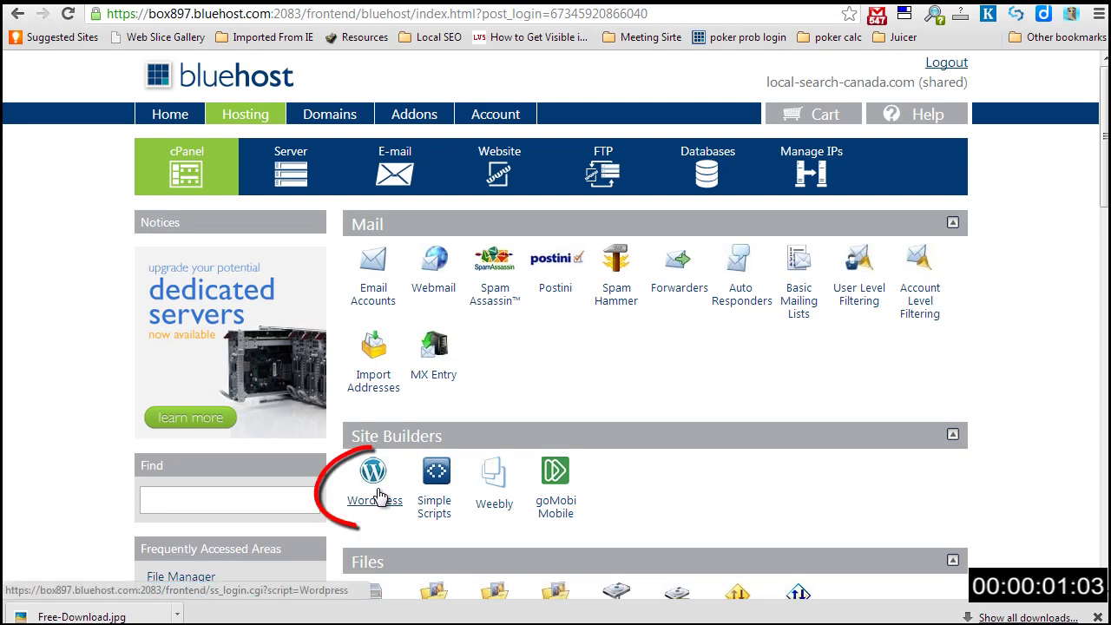
# Launch SimpleScripts from Site Builders and pick WordPress under Blogs in the Script List.
pyautogui.click(377, 495)
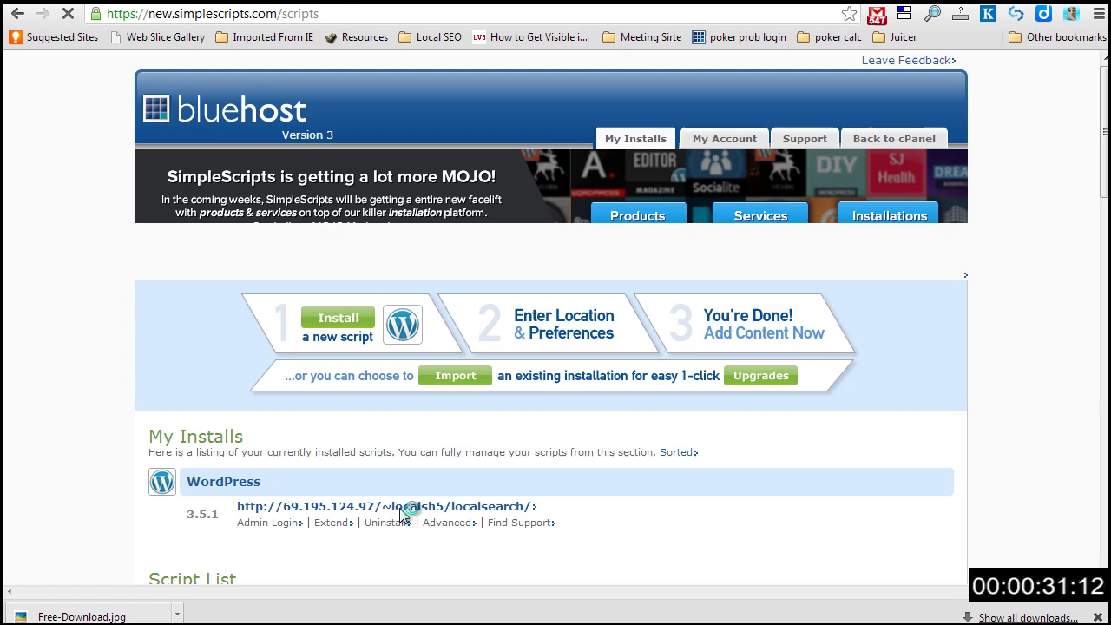
pyautogui.scroll(-3, 293, 460)
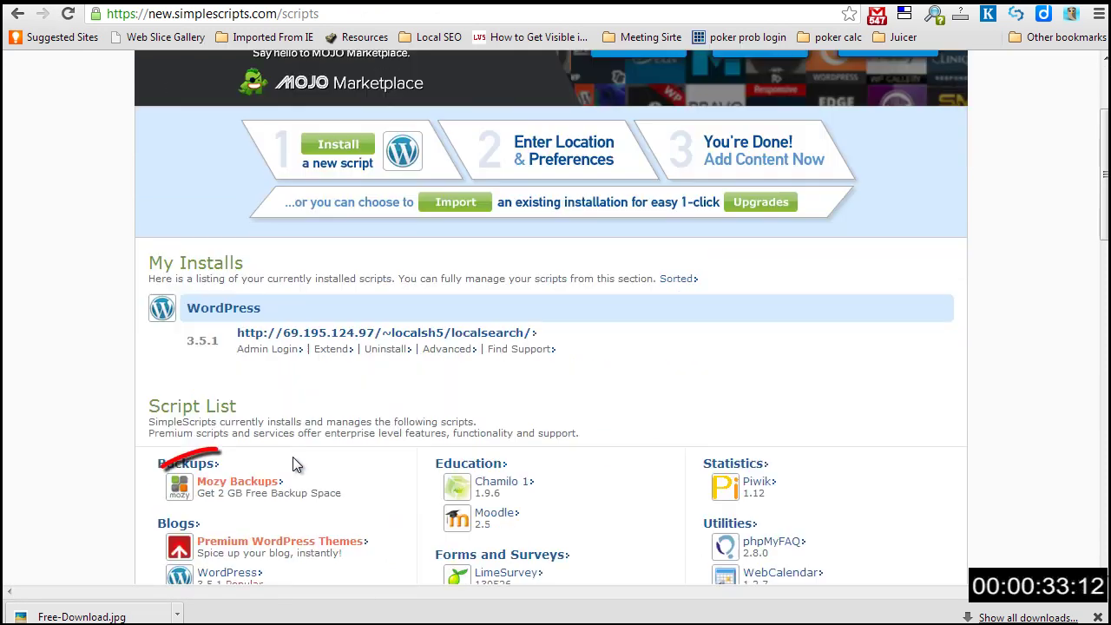
pyautogui.click(251, 493)
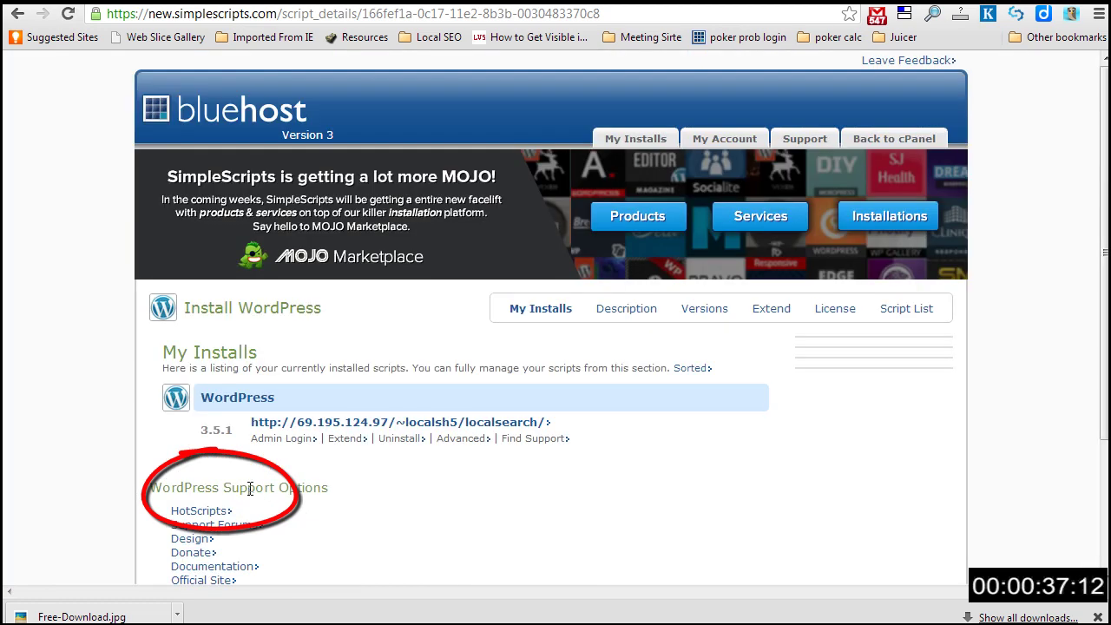
pyautogui.scroll(-3, 373, 503)
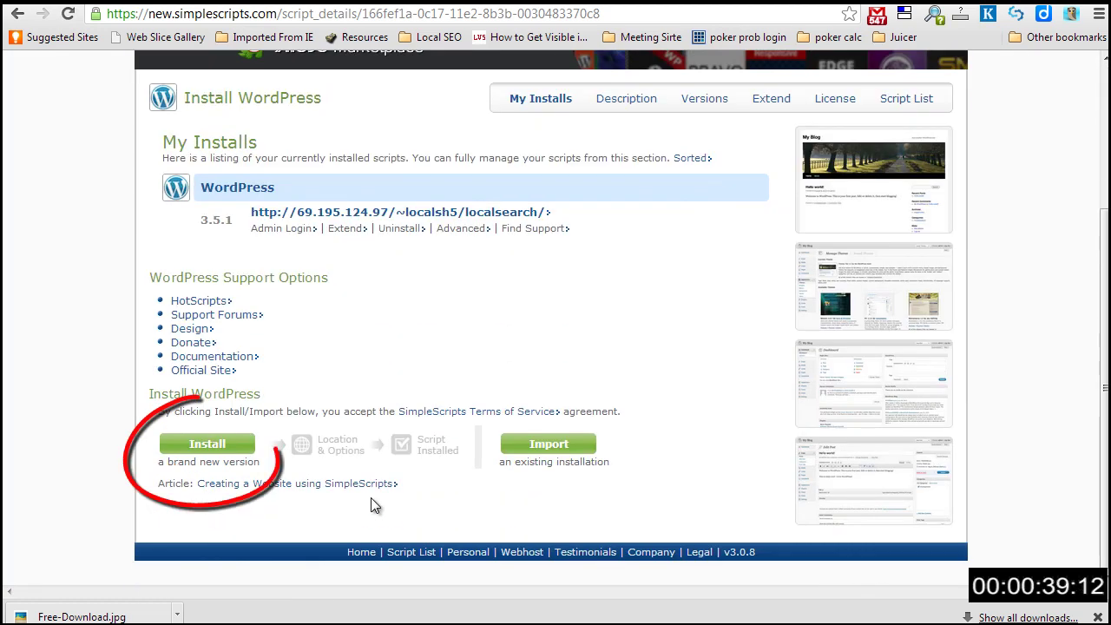
# Start a new install on test.local-search-canada.com, folder 'test', site name 'my blog title'.
pyautogui.click(234, 434)
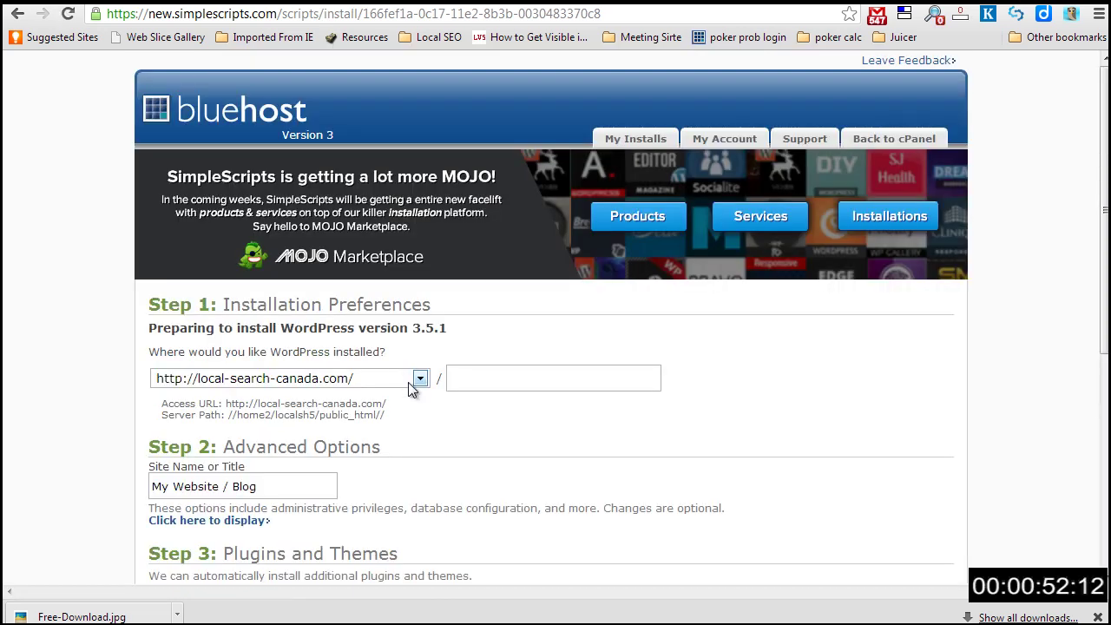
pyautogui.click(416, 378)
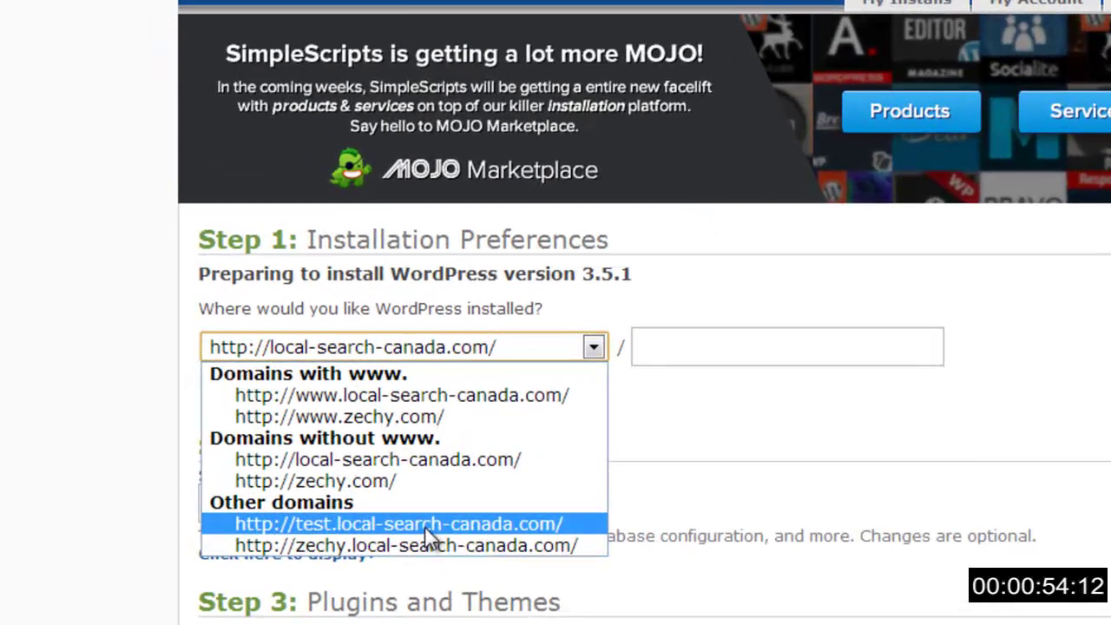
pyautogui.click(400, 517)
pyautogui.click(623, 354)
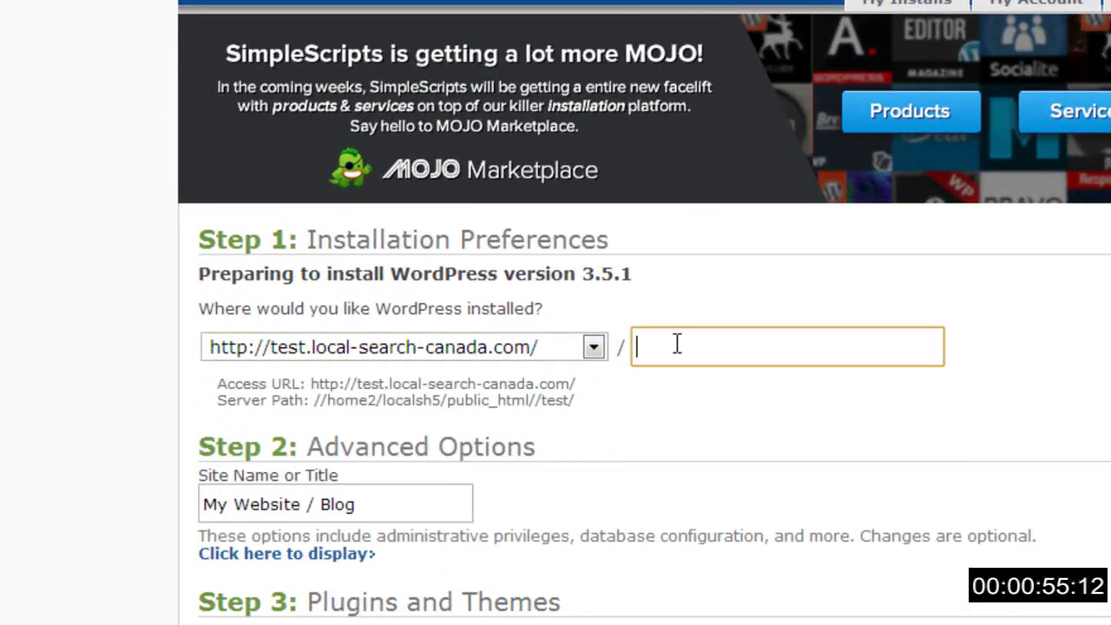
pyautogui.write('test')
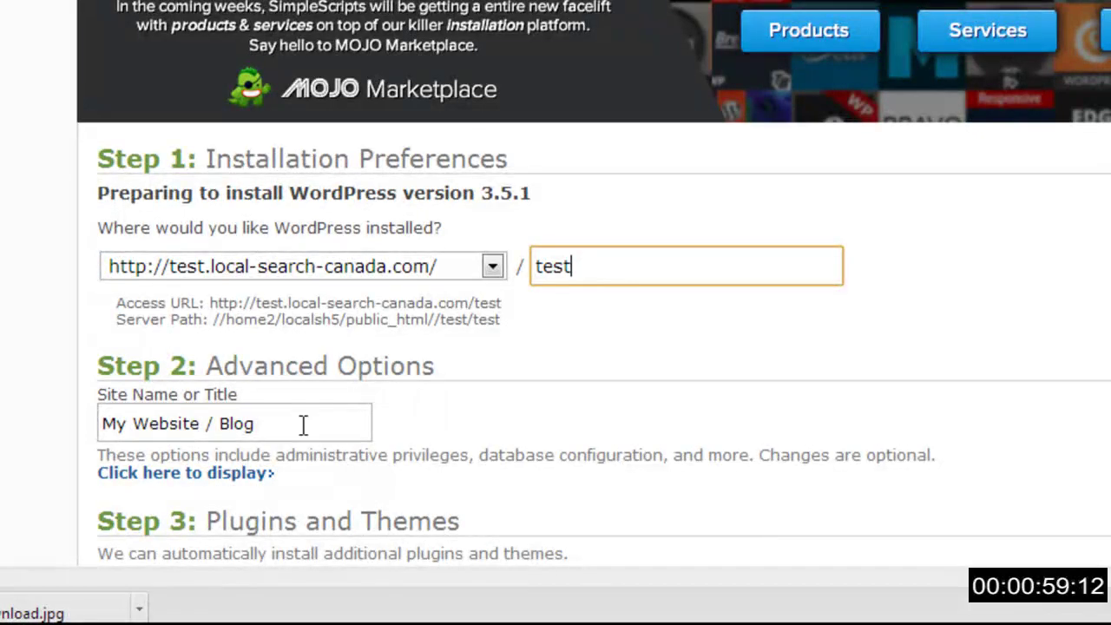
pyautogui.moveTo(310, 429); pyautogui.dragTo(102, 433)
pyautogui.write('my ')
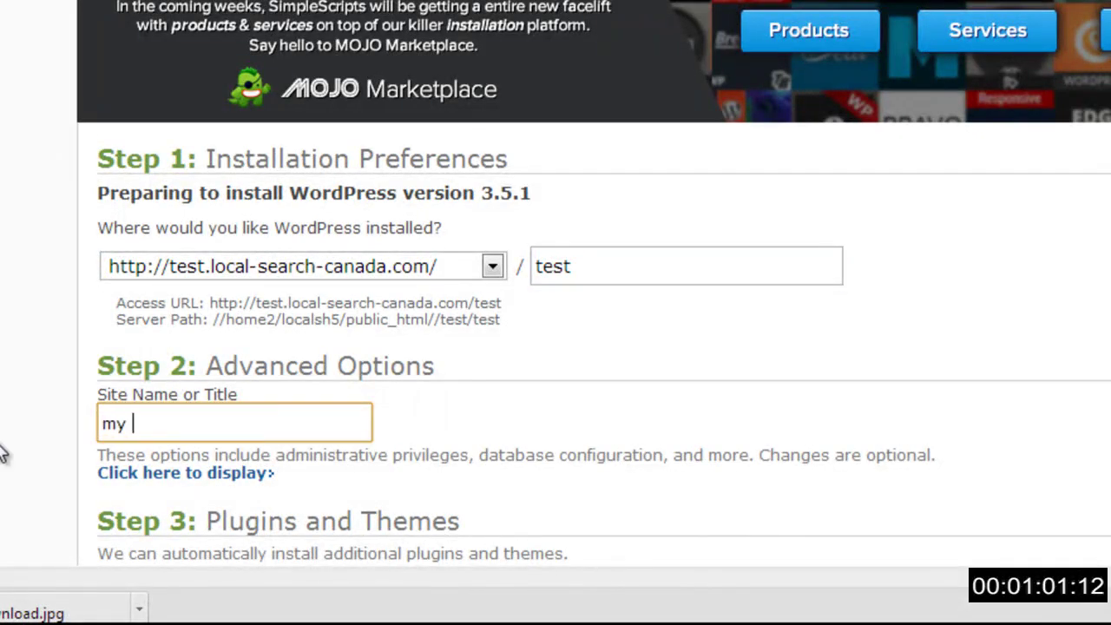
pyautogui.write('blog title')
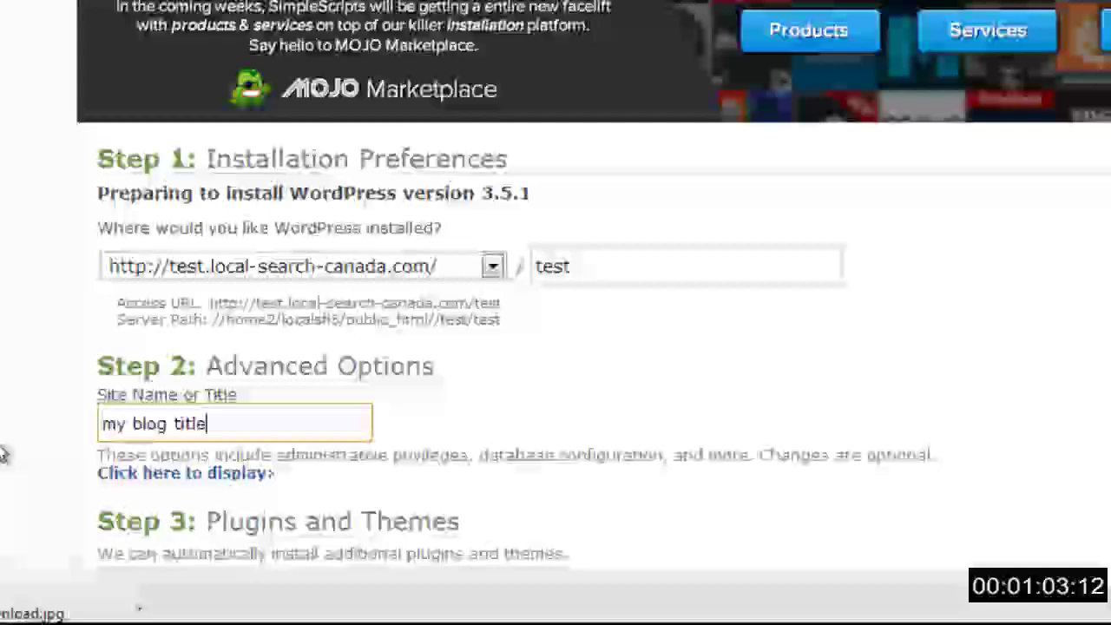
pyautogui.scroll(-4, 565, 495)
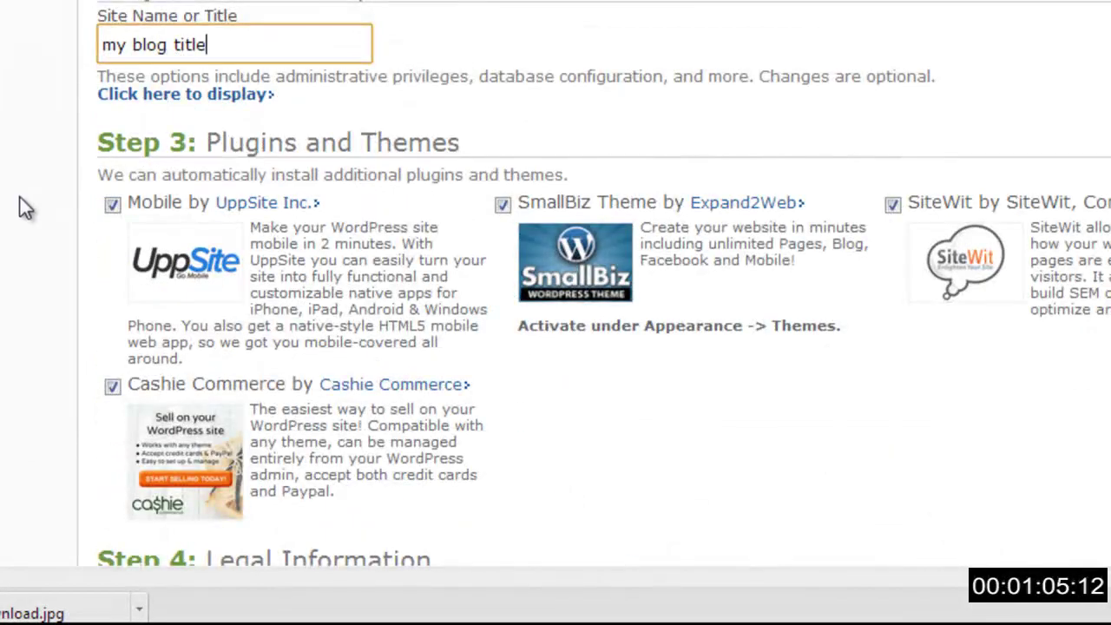
# Untick Mobile, SmallBiz Theme, SiteWit and Cashie Commerce, accept GPLv2, and click Complete.
pyautogui.click(112, 204)
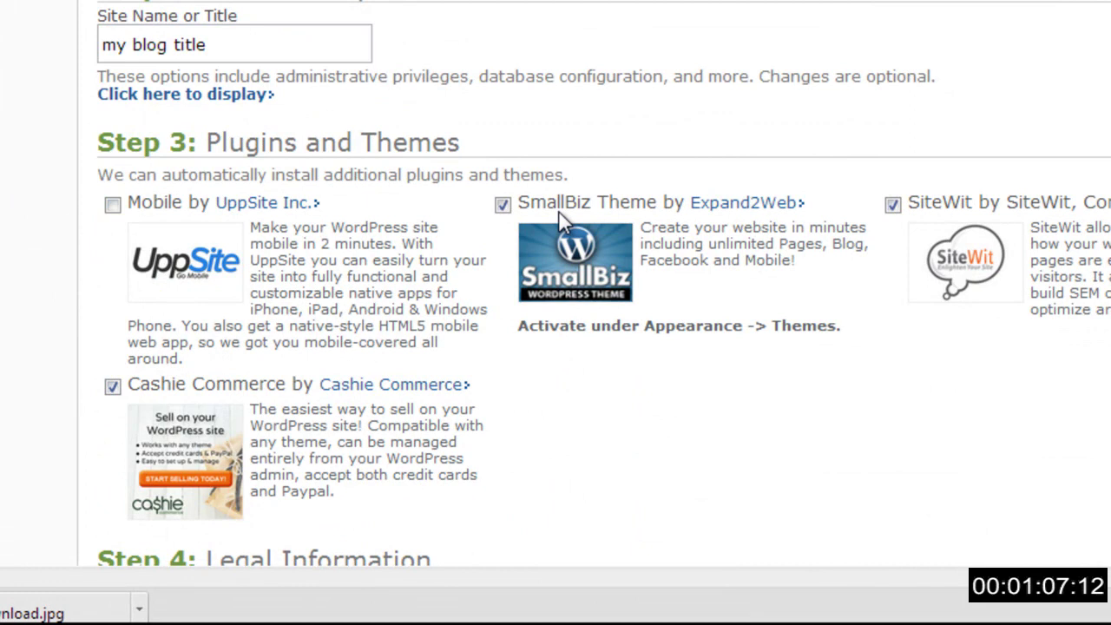
pyautogui.click(502, 204)
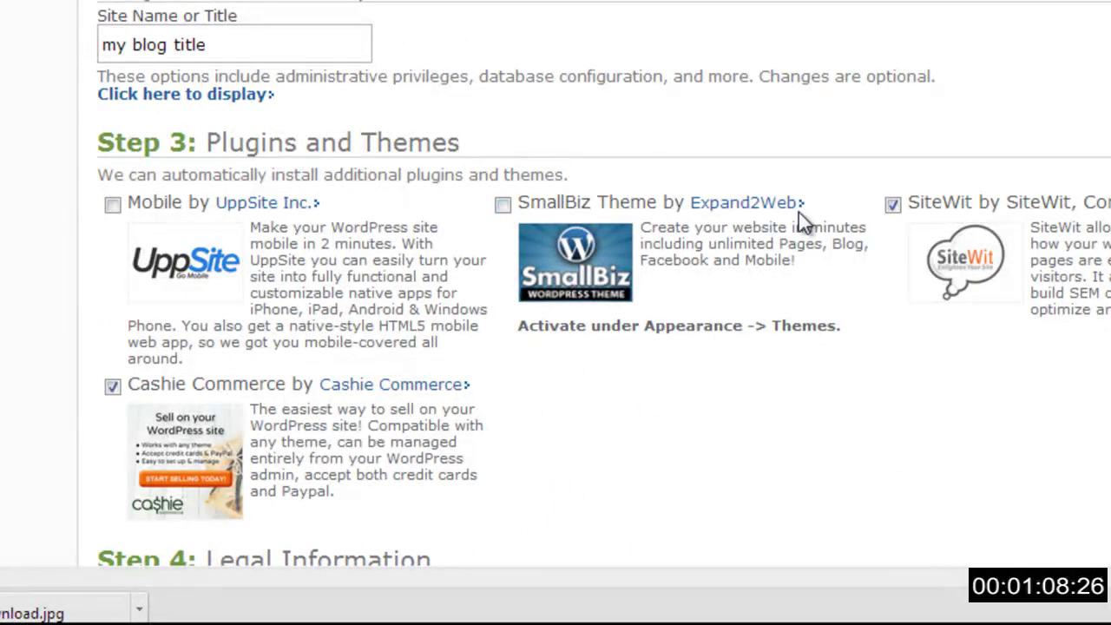
pyautogui.click(893, 204)
pyautogui.click(114, 386)
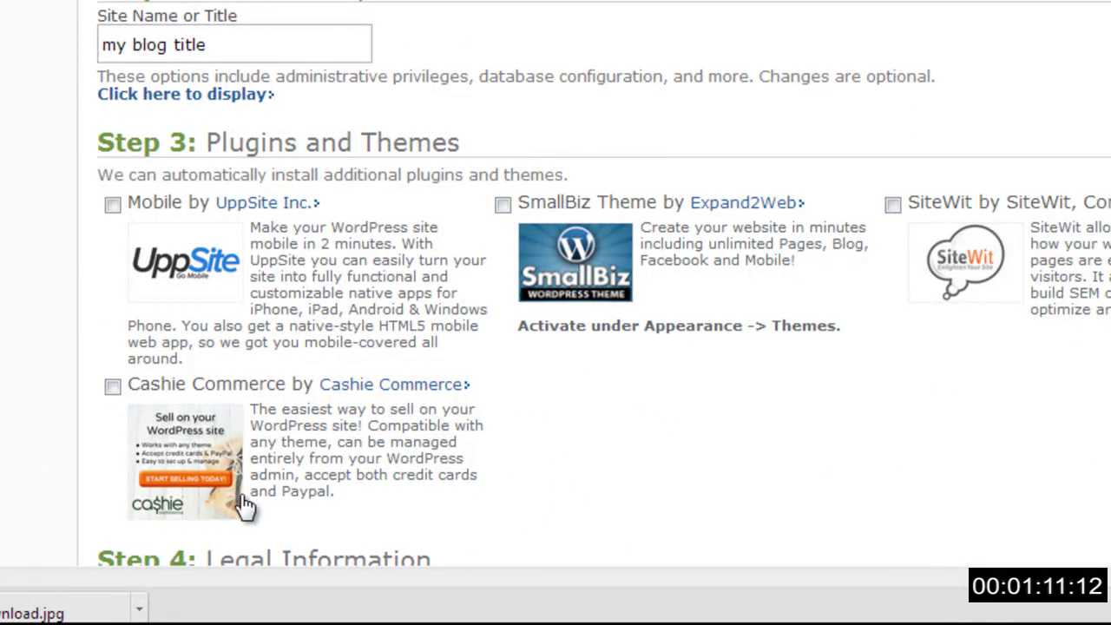
pyautogui.scroll(-3, 243, 508)
pyautogui.click(108, 402)
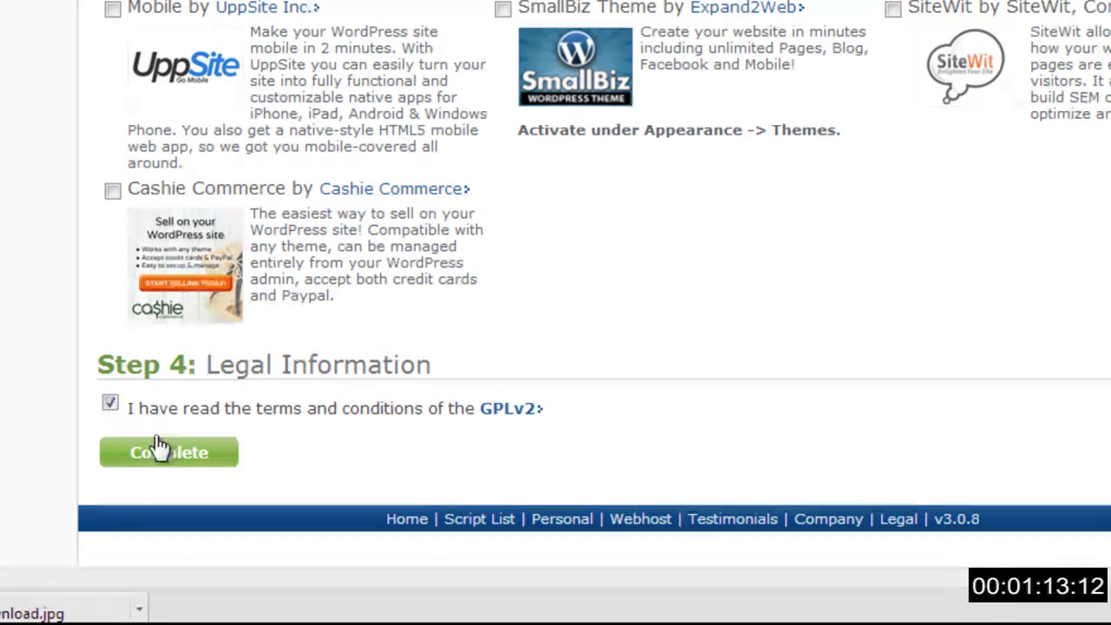
pyautogui.click(174, 454)
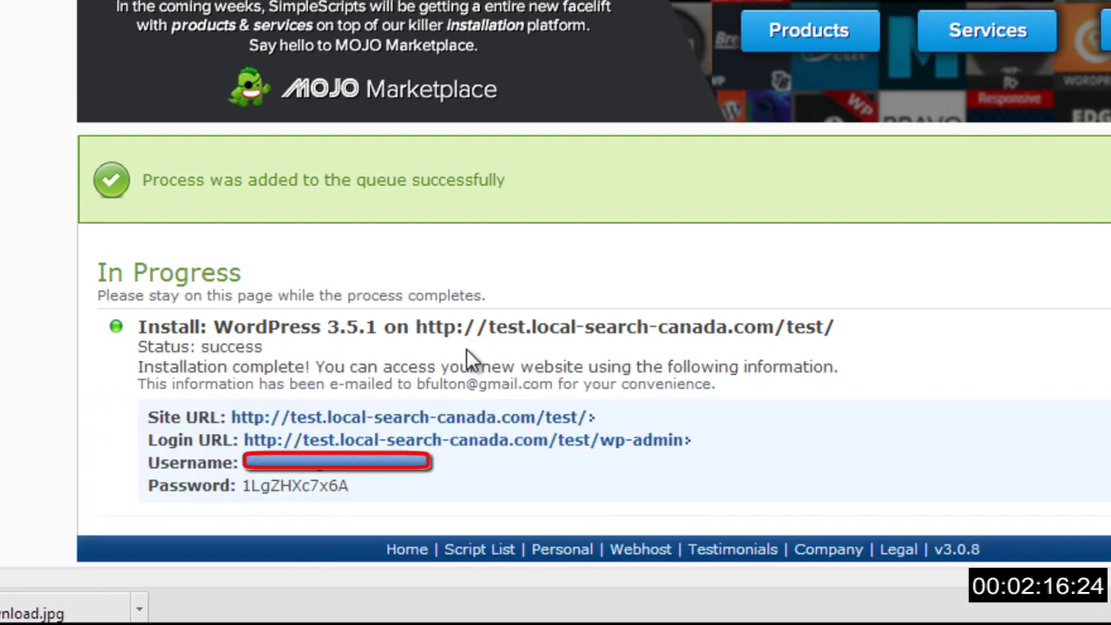
# Copy the generated admin password and follow the Login URL to the new site.
pyautogui.moveTo(354, 486); pyautogui.dragTo(247, 491)
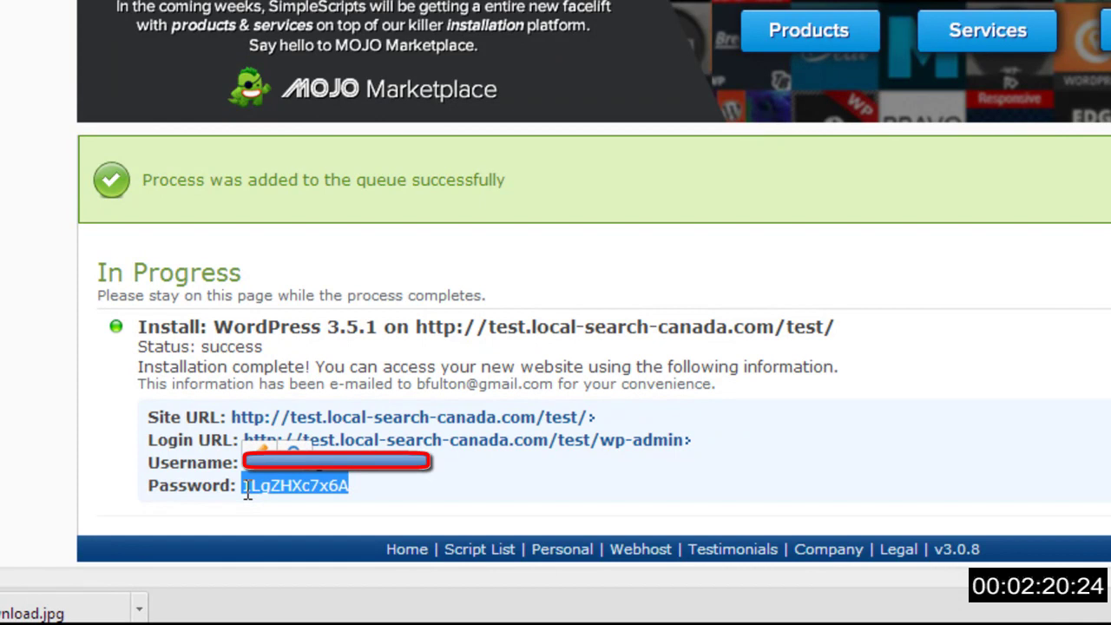
pyautogui.click(448, 445)
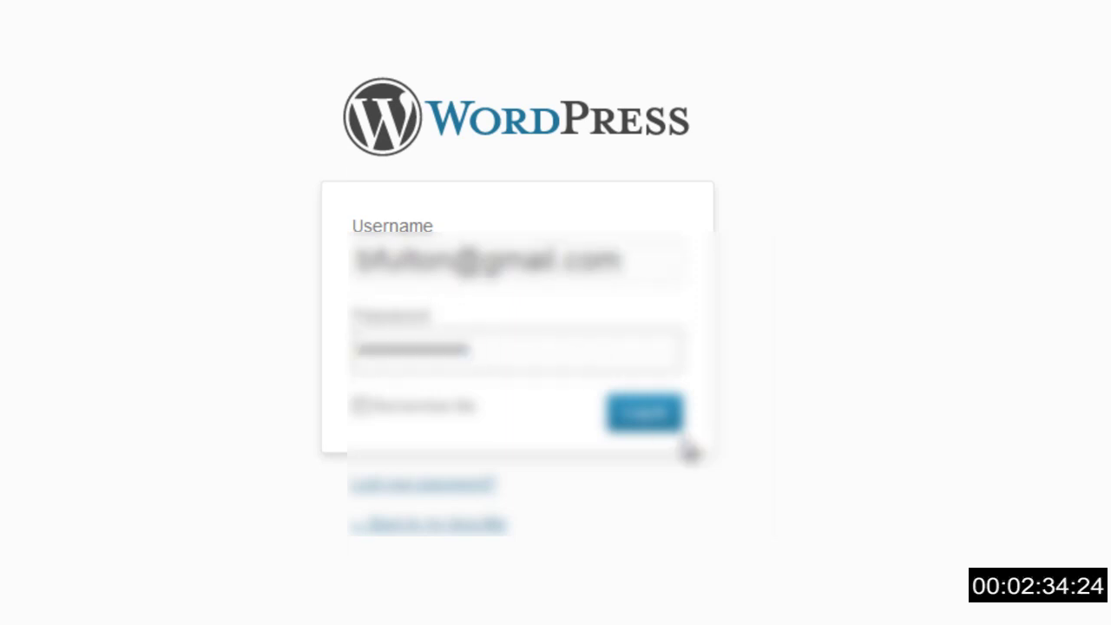
# Log in with the generated credentials and list posts, showing the default 'Hello world!'.
pyautogui.click(665, 422)
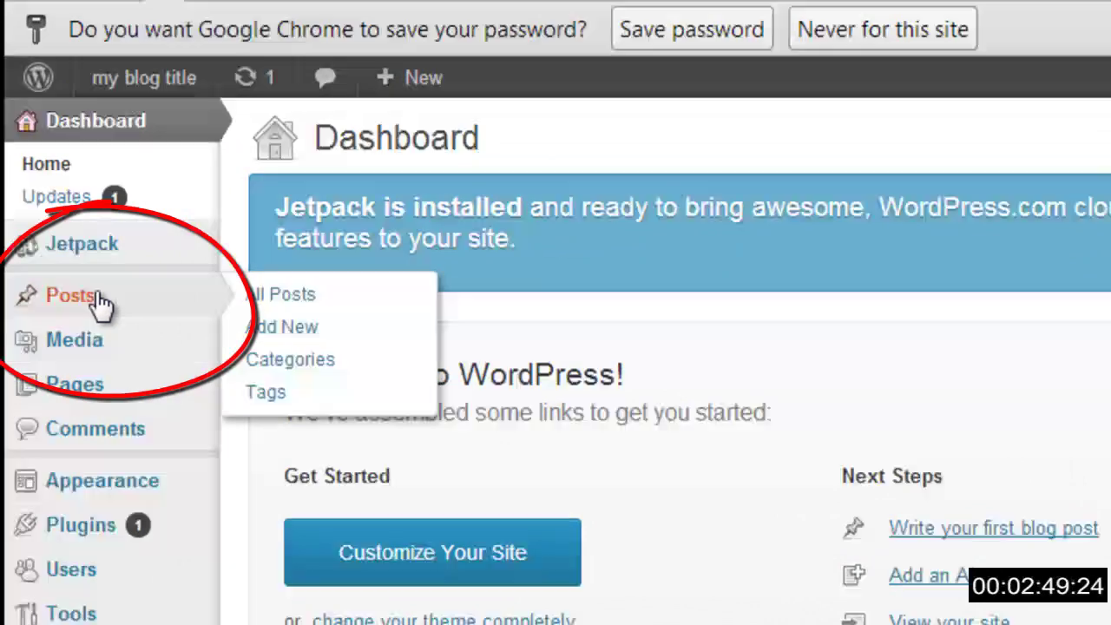
pyautogui.click(102, 302)
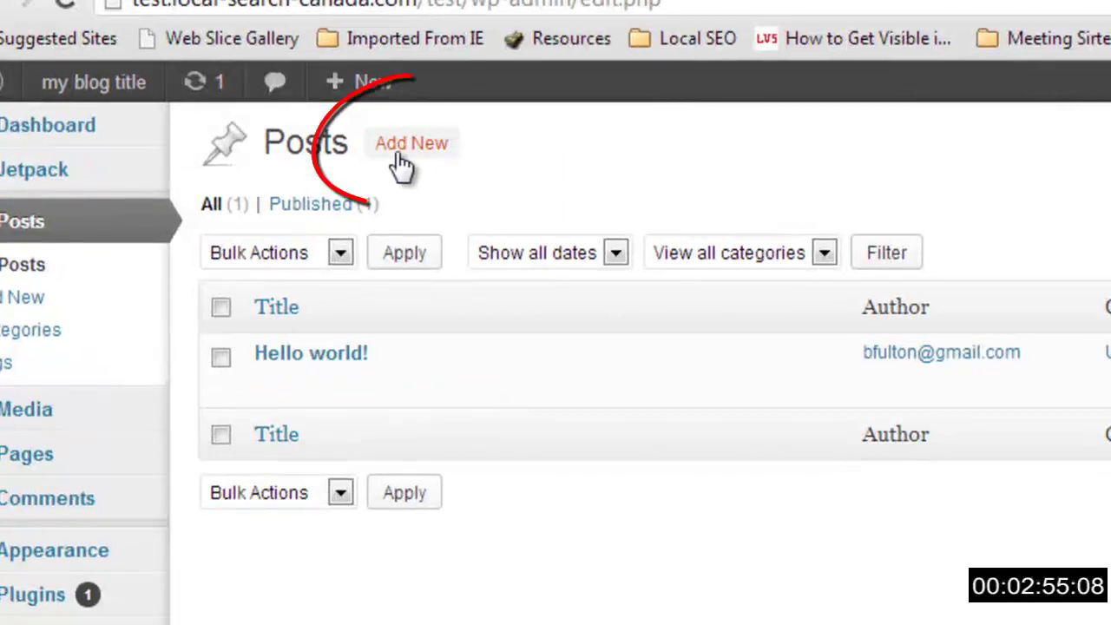
# Add a new post titled 'My First Blog Post on Wordpress' with body 'I rock!'.
pyautogui.click(407, 145)
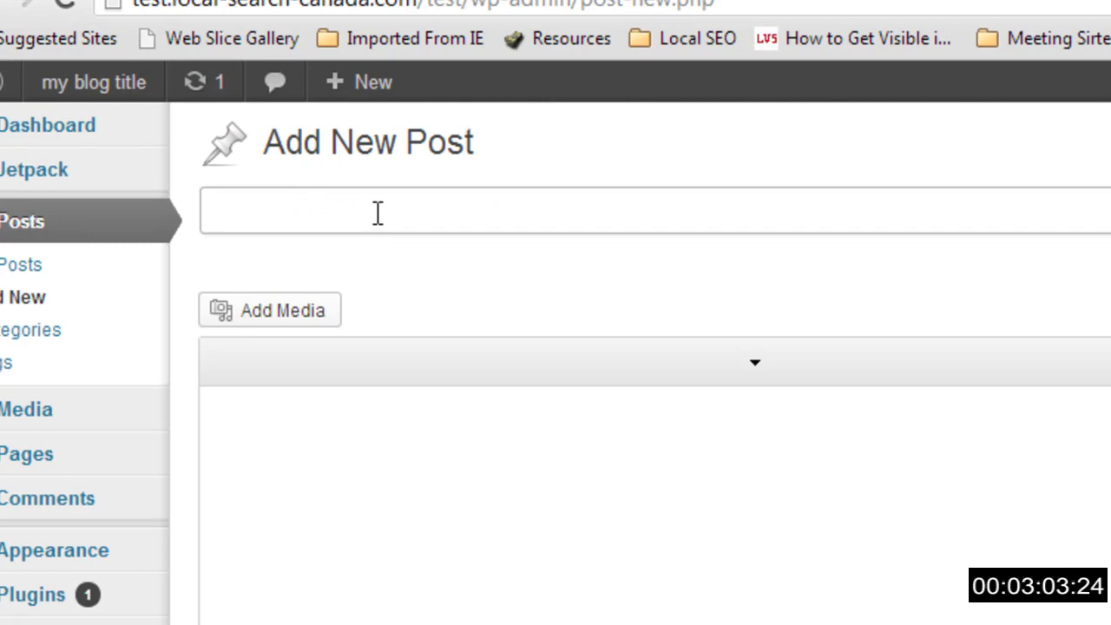
pyautogui.write('My First ')
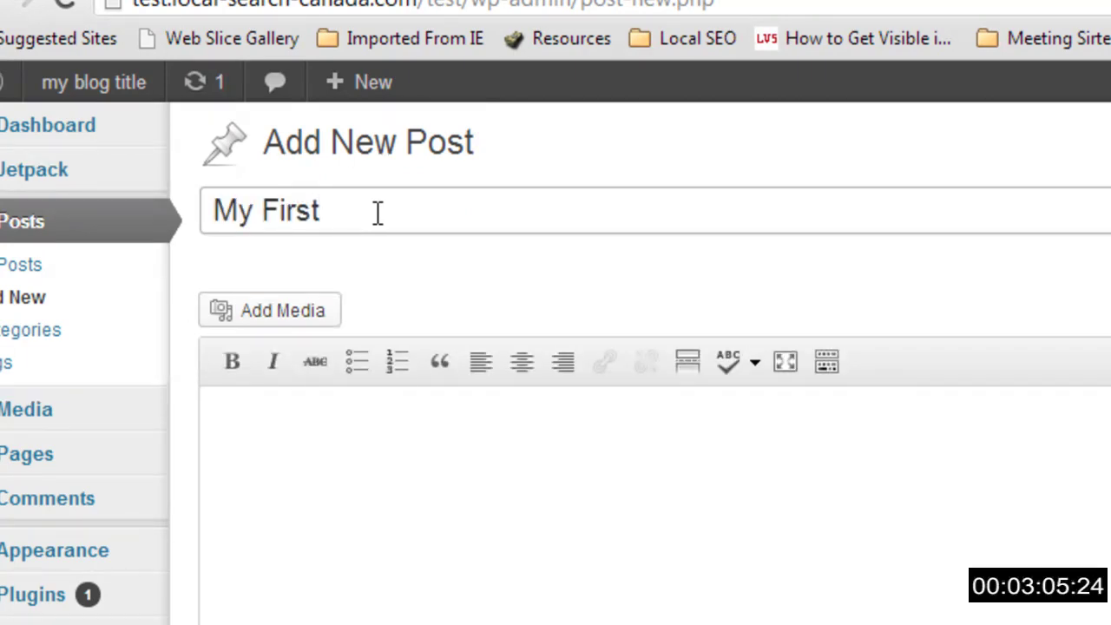
pyautogui.write('Blog Post on ')
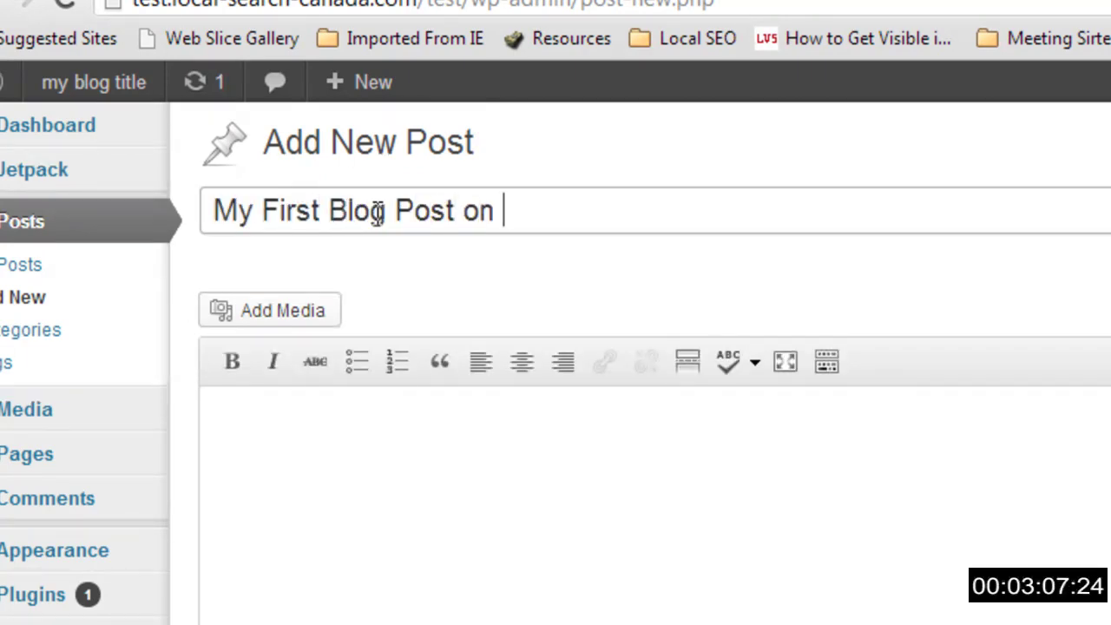
pyautogui.write('Wordpress')
pyautogui.press('Tab')
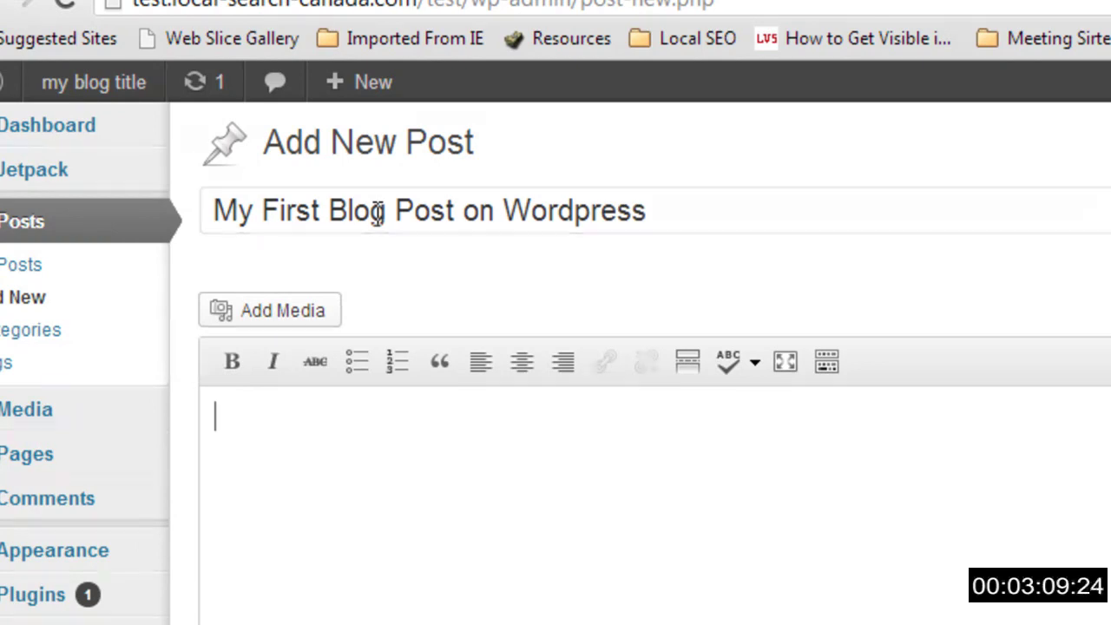
pyautogui.write('I rock!')
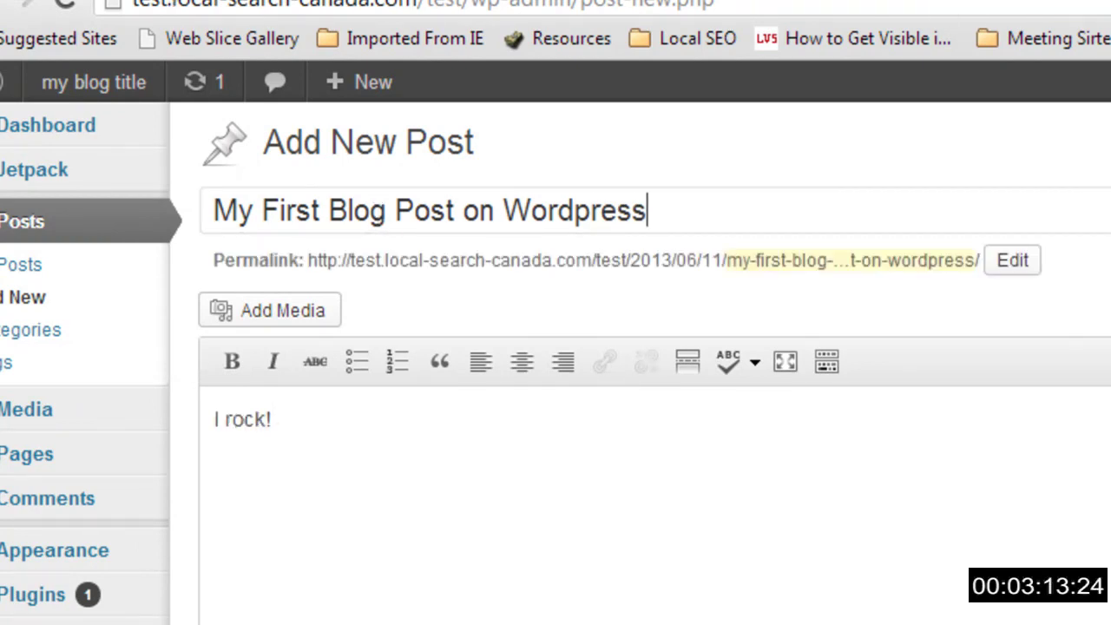
pyautogui.hotkey('shift', 'Tab')
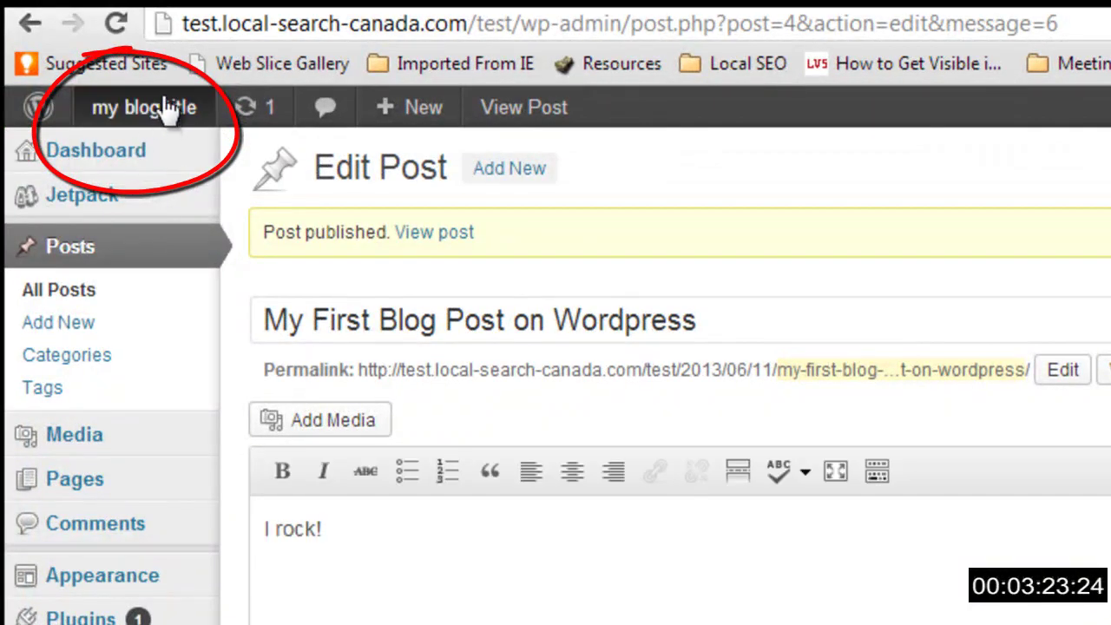
# Visit the public blog site from the admin bar.
pyautogui.click(148, 169)
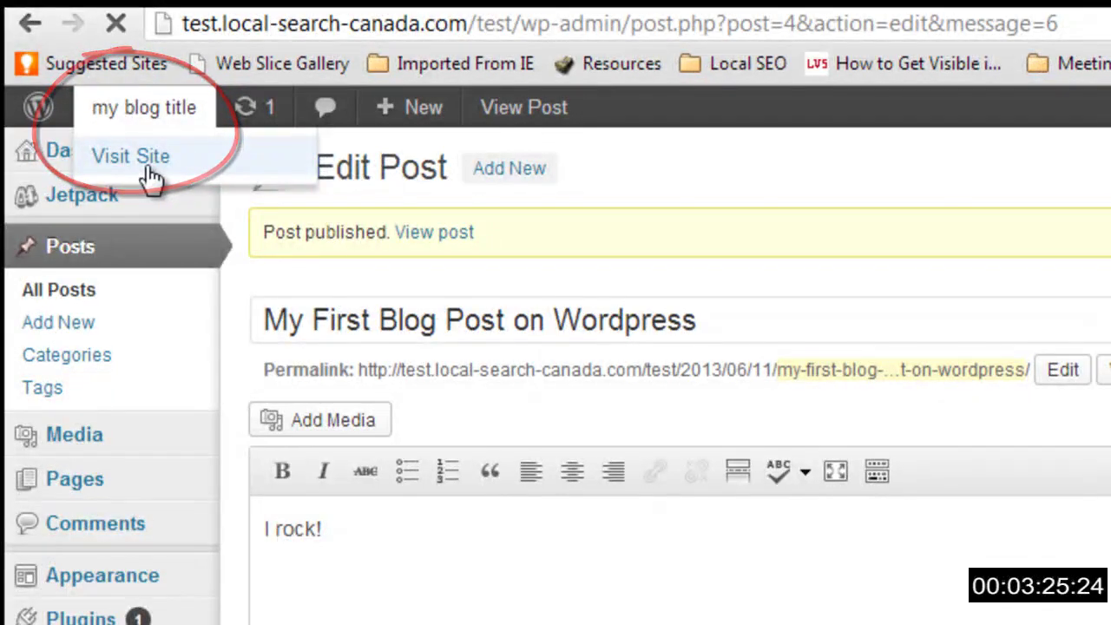